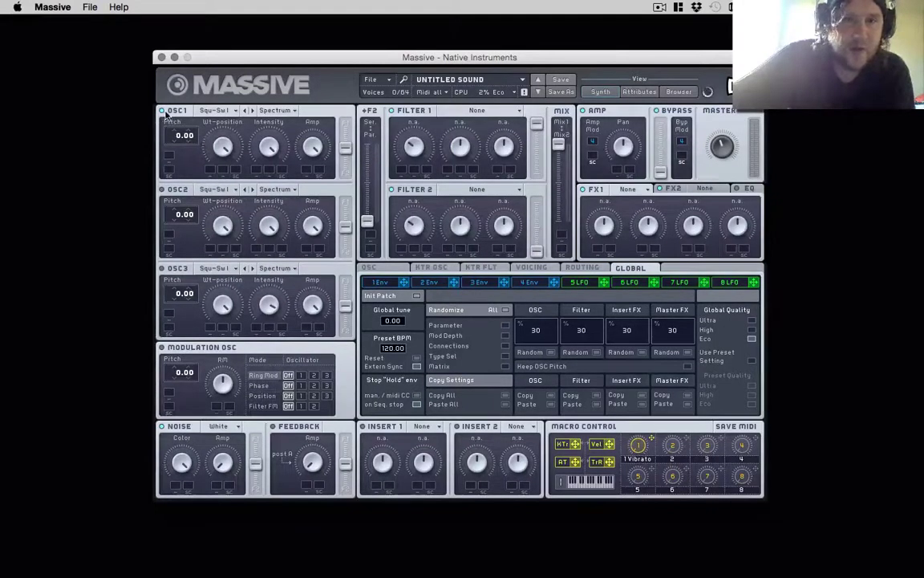
Set oscillator 1's wavetable to Sin-Square, with the wavetable position at minimum and its output sent fully to filter 1
click(233, 112)
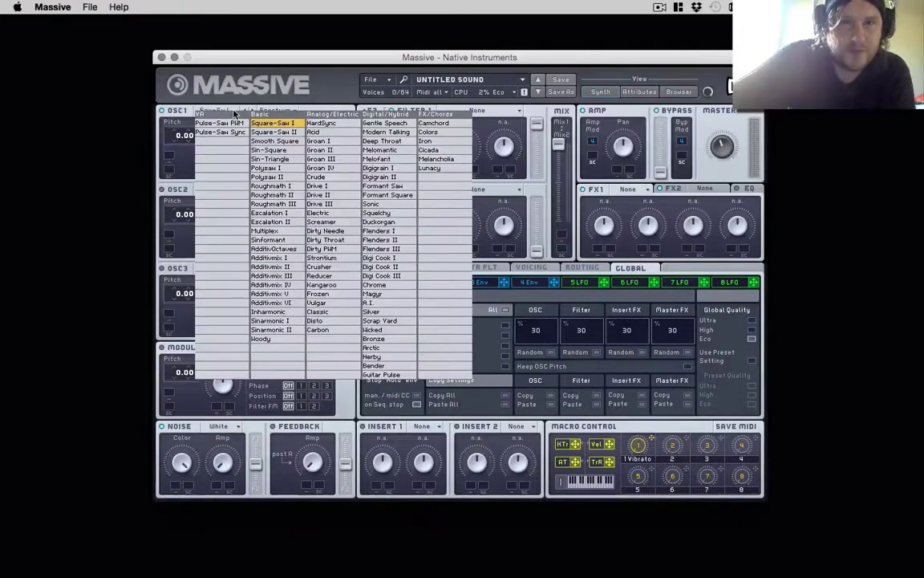
click(285, 151)
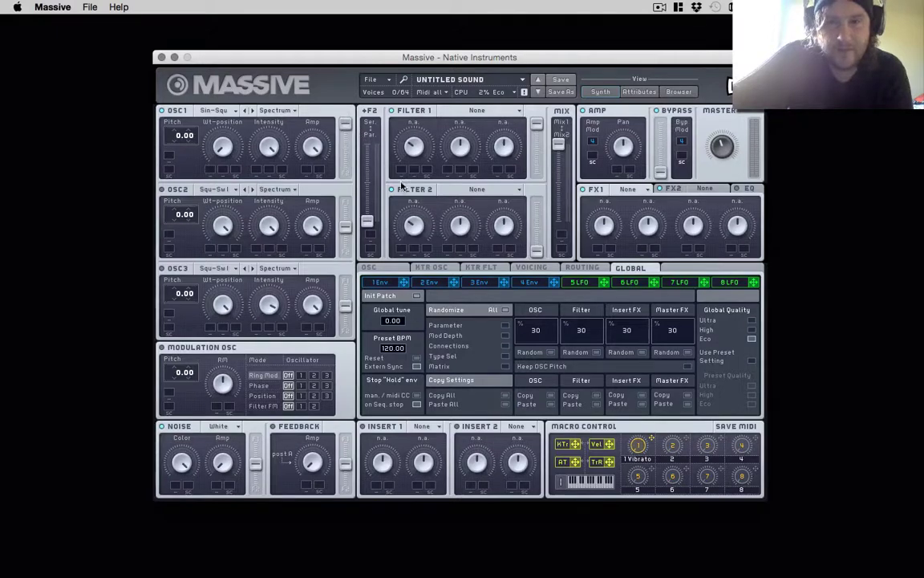
Shape envelope 4 with a very short attack, the attack level at minimum and a short decay
click(528, 282)
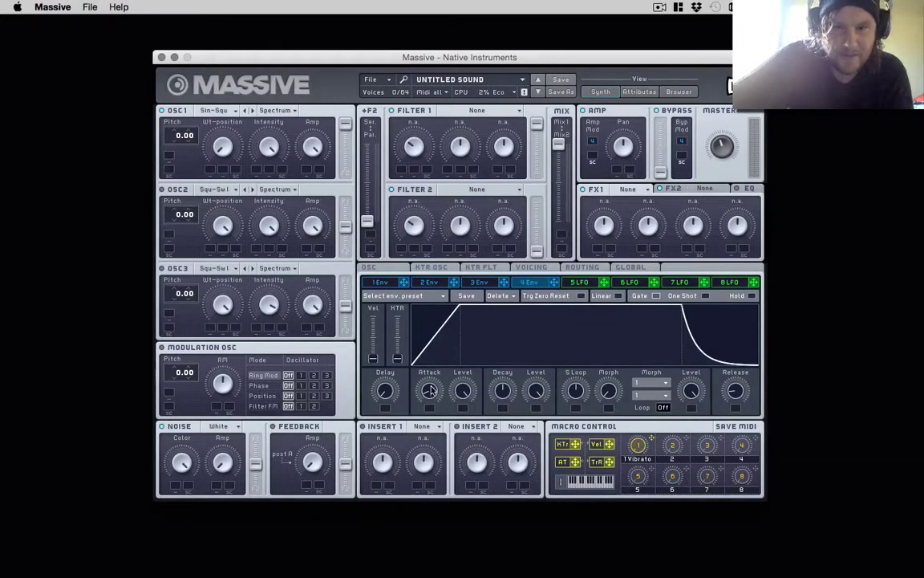
drag(430, 391, 431, 409)
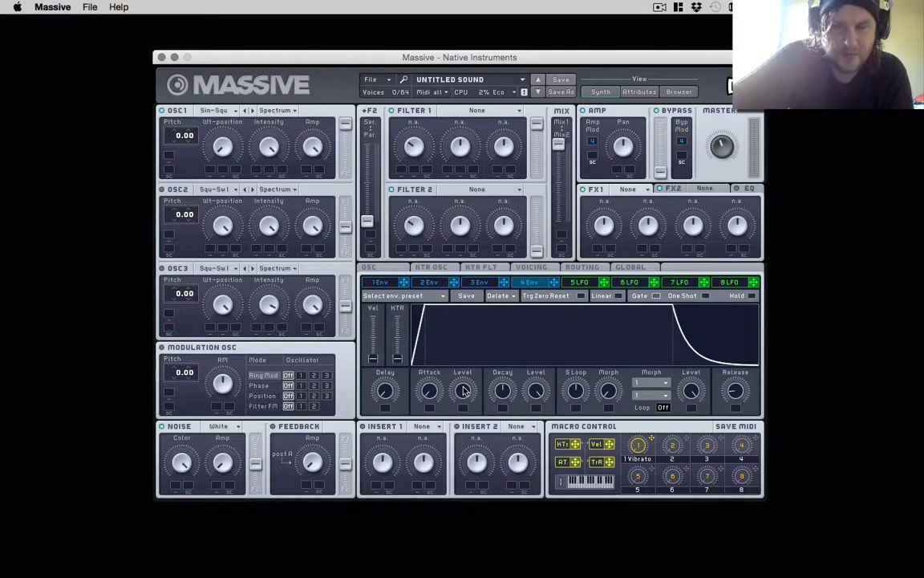
drag(463, 391, 459, 485)
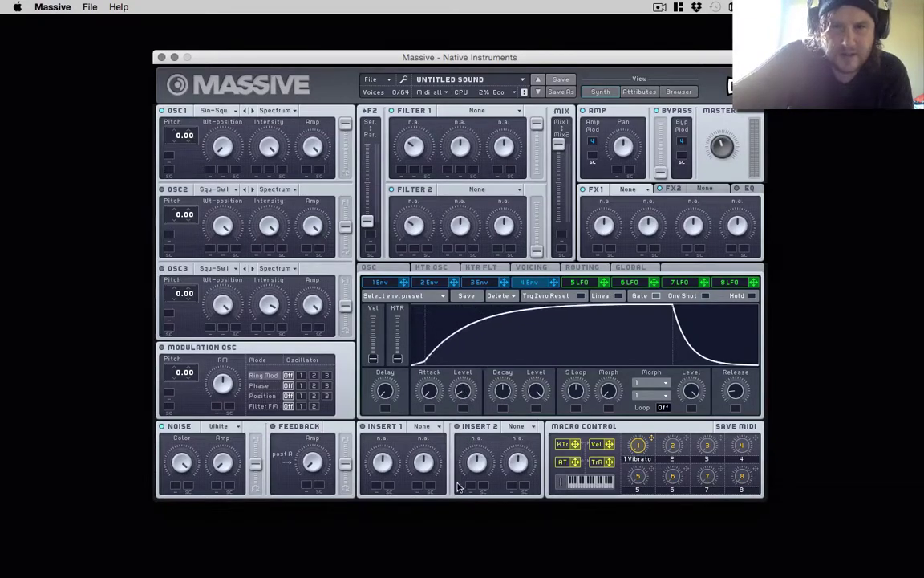
drag(502, 390, 494, 434)
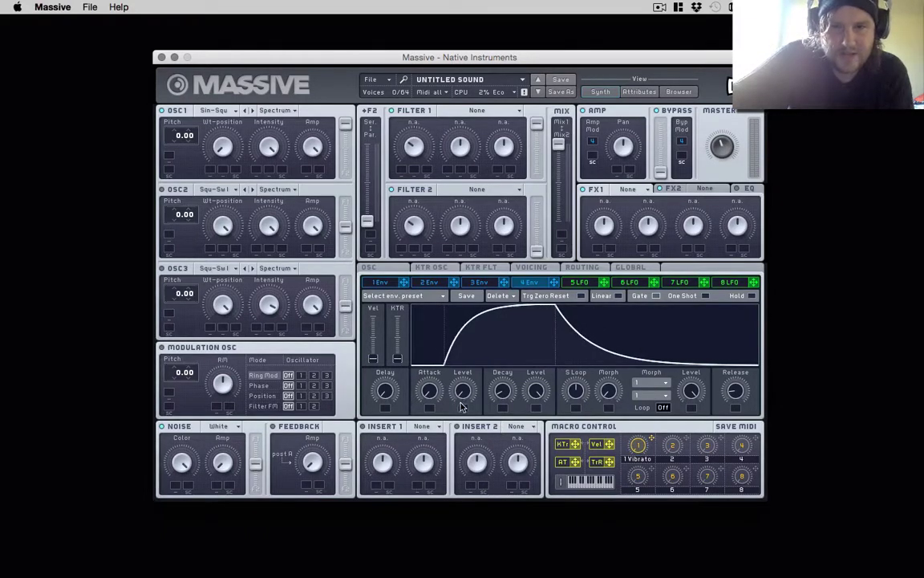
drag(506, 393, 460, 397)
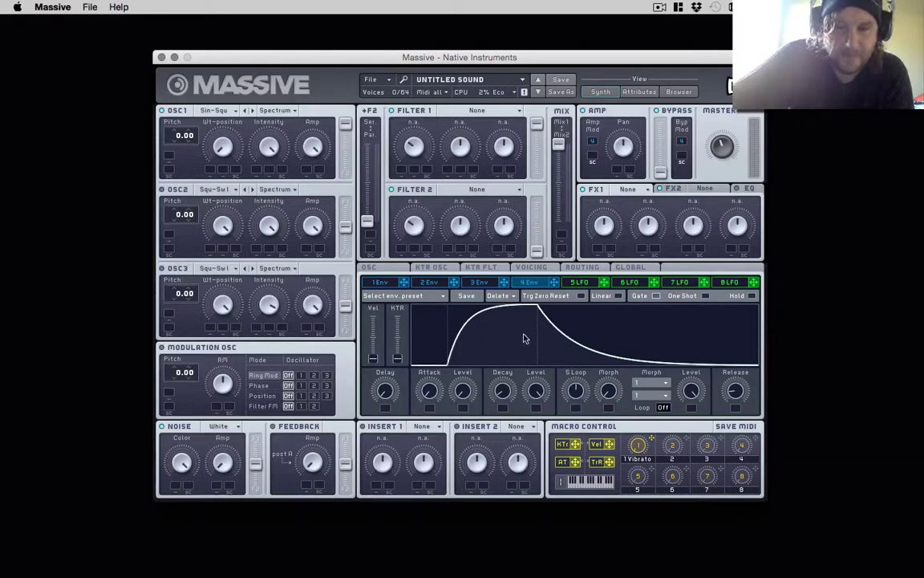
drag(423, 355, 468, 277)
mouse_move(535, 389)
mouse_down()
mouse_move(531, 446)
mouse_move(530, 375)
mouse_up()
drag(468, 390, 468, 503)
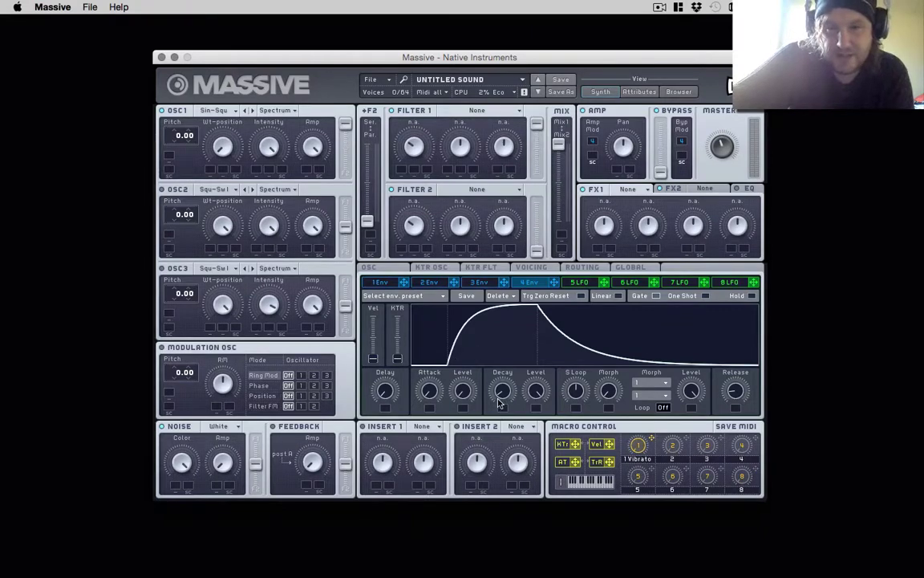
drag(506, 393, 507, 401)
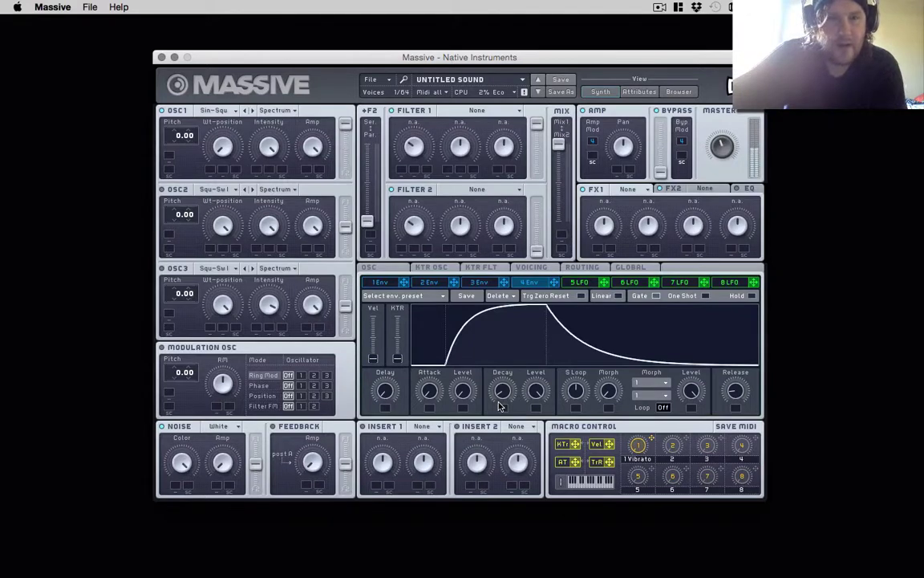
Lower oscillator 1's pitch to -24.00 and lengthen envelope 4's release to just under halfway
drag(180, 130, 178, 168)
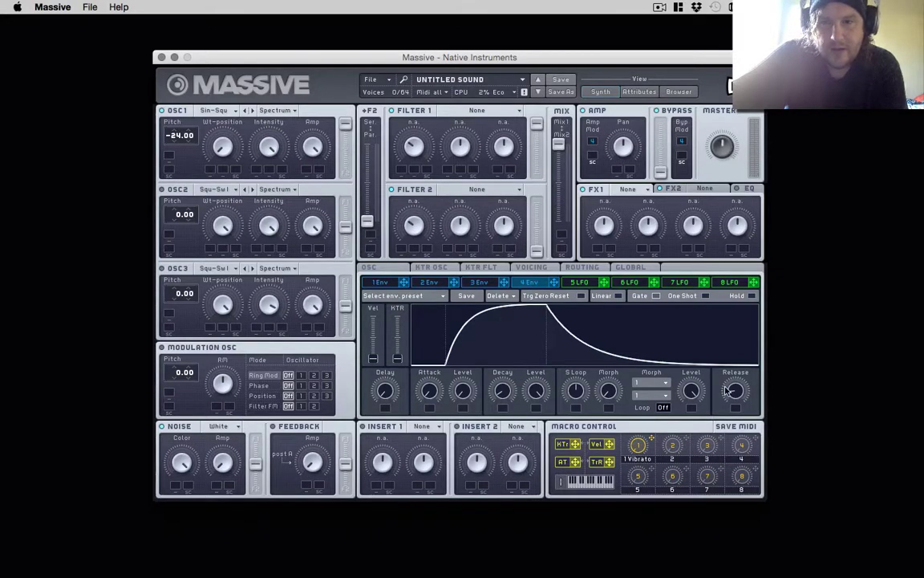
drag(728, 389, 739, 382)
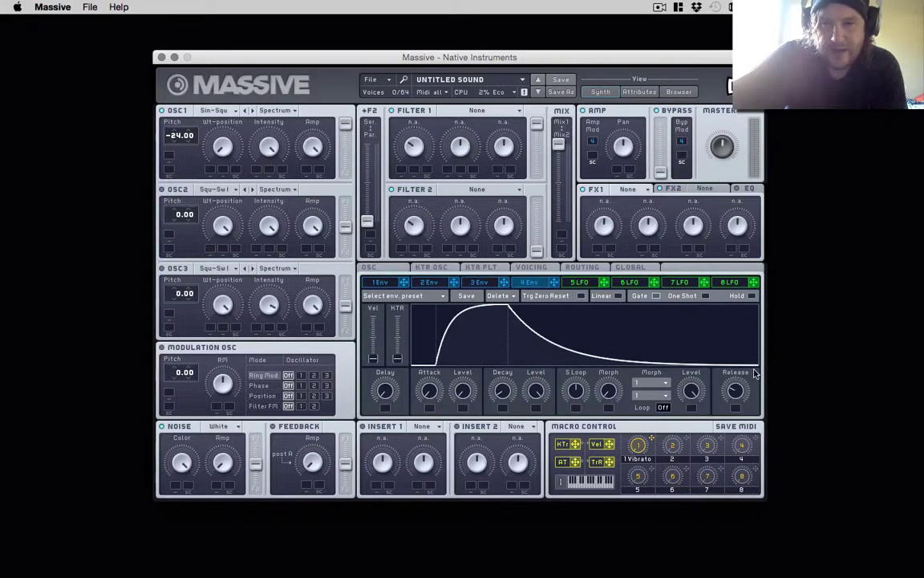
drag(735, 390, 737, 409)
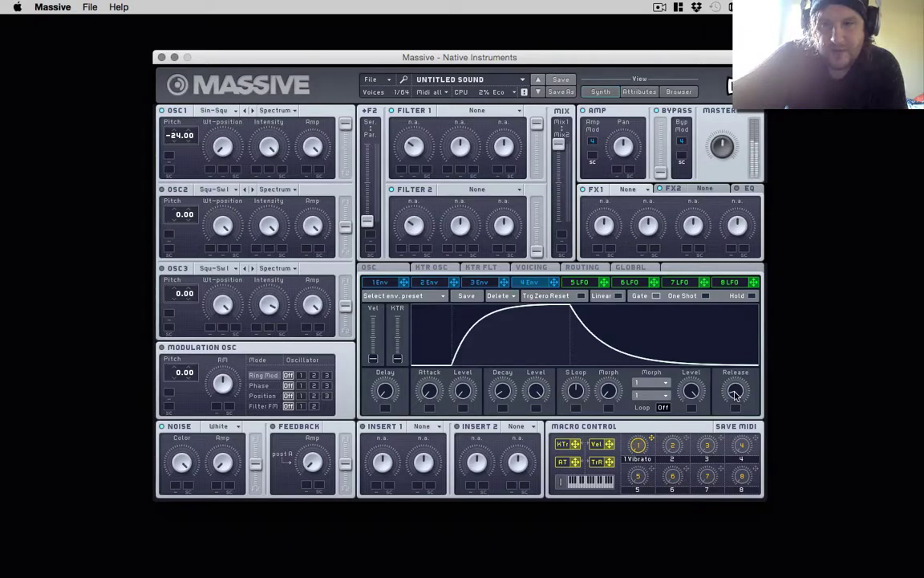
drag(736, 392, 738, 364)
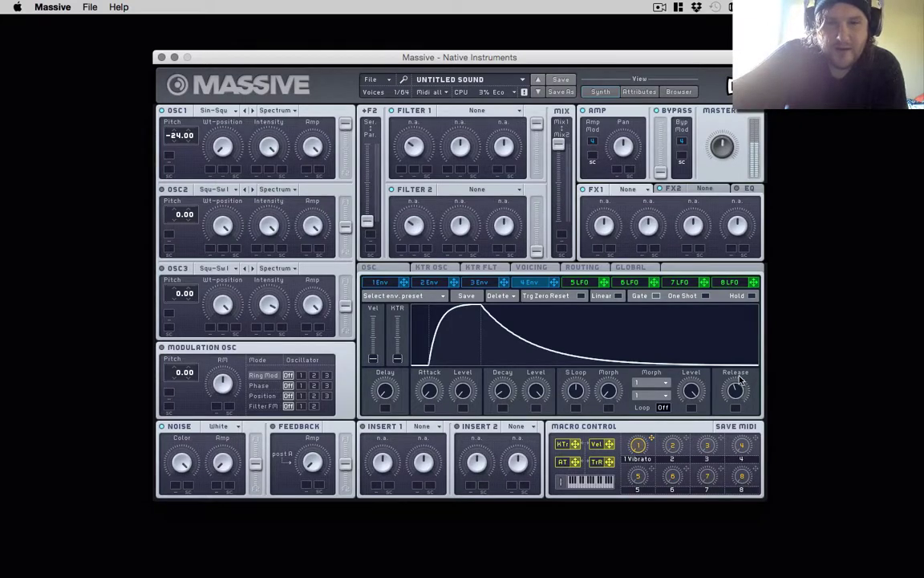
Shape envelope 3 with a shorter attack and decay and zero decay level, and assign it to oscillator 1's pitch with an amount of 64.00
click(479, 283)
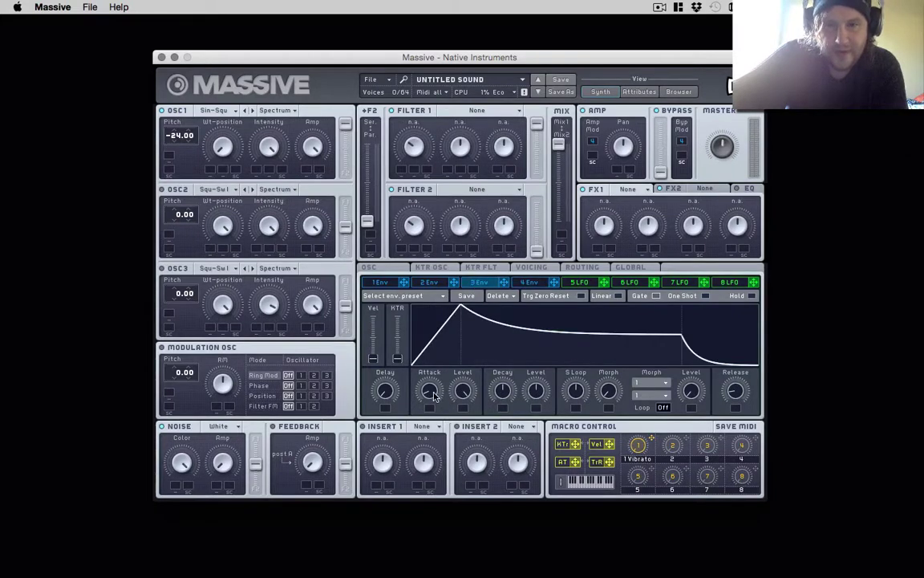
drag(431, 392, 435, 418)
drag(535, 391, 535, 425)
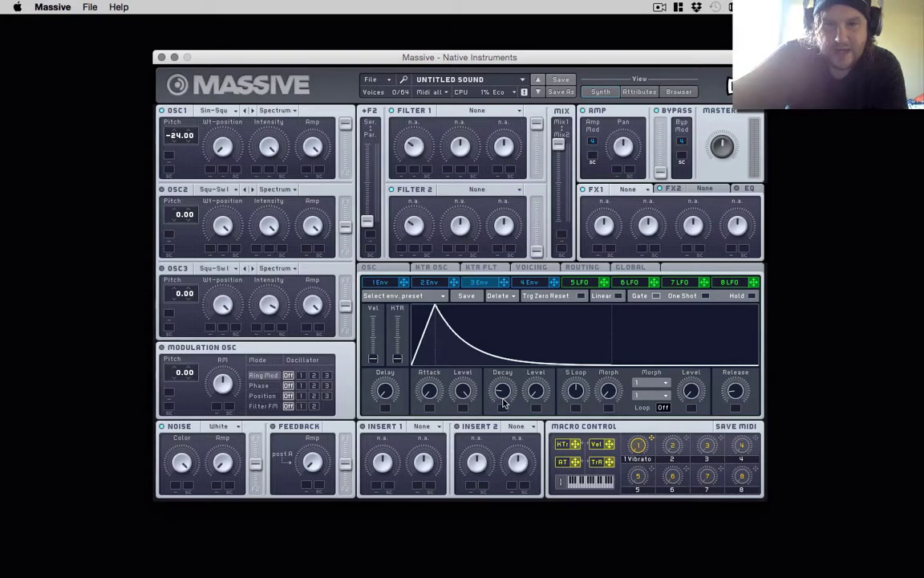
drag(504, 282, 169, 30)
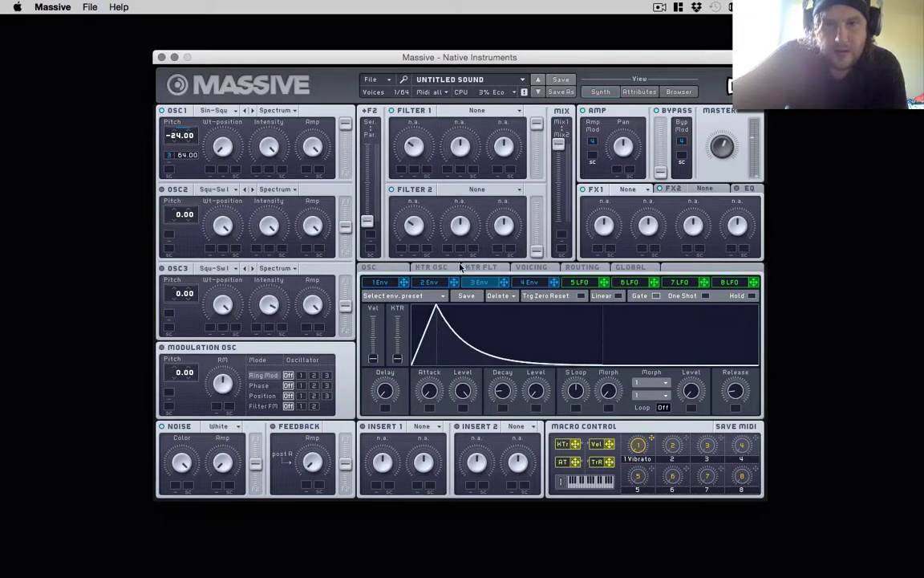
click(482, 112)
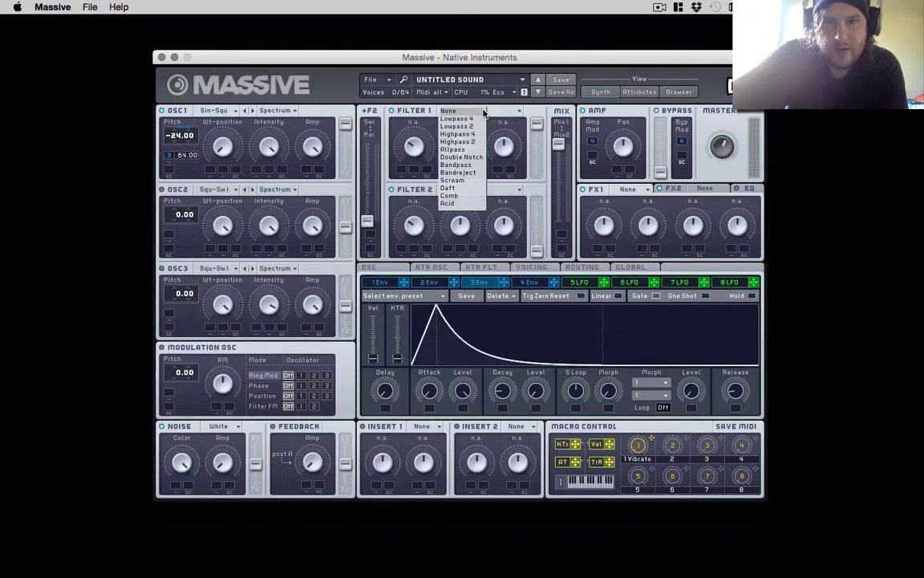
click(450, 104)
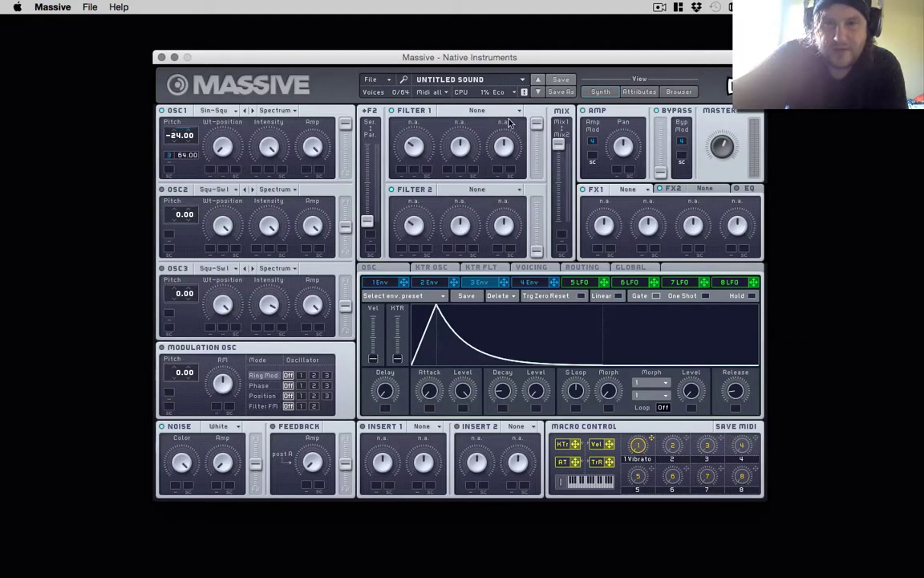
Set the voicing mode to Monorotate with 2 unisono voices
click(530, 267)
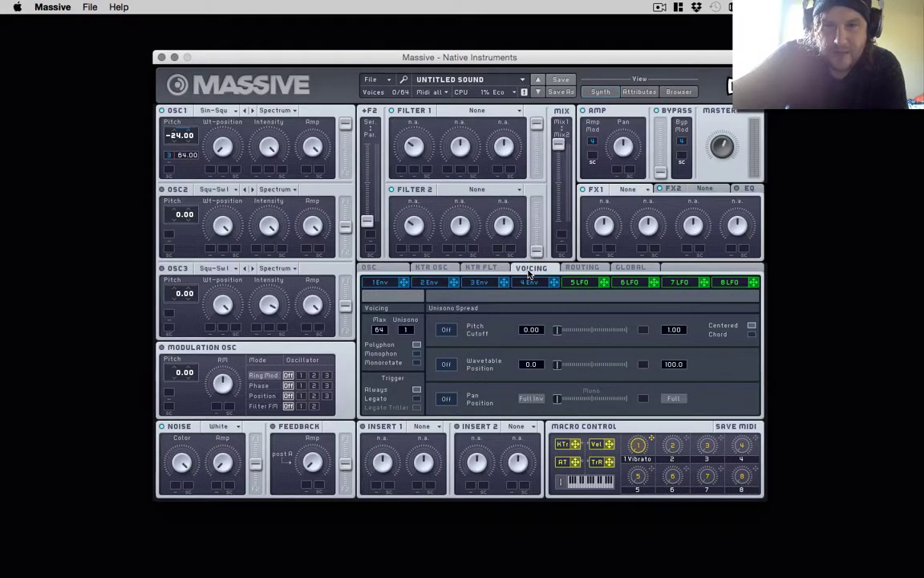
click(417, 366)
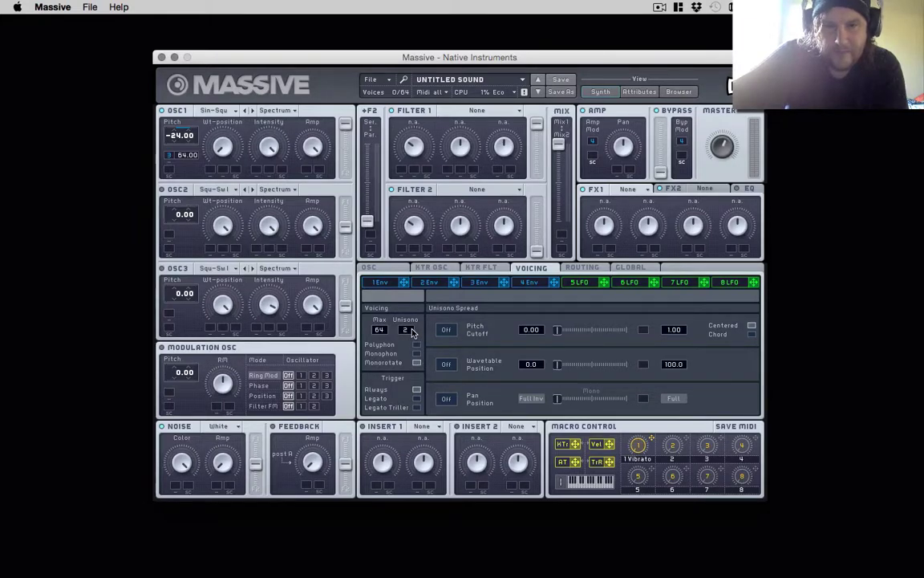
Turn on Restart via Gate for the oscillator phases and lower the glide time
click(368, 267)
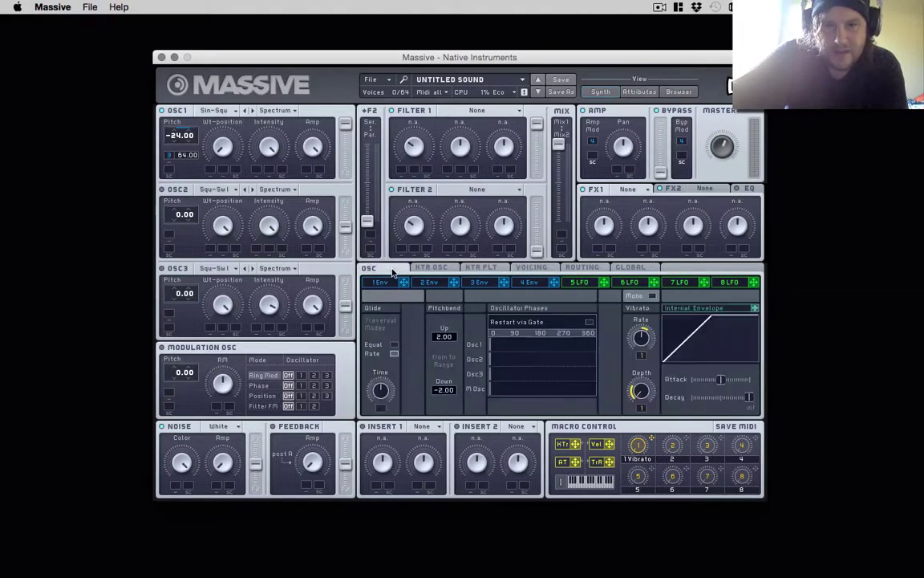
click(589, 323)
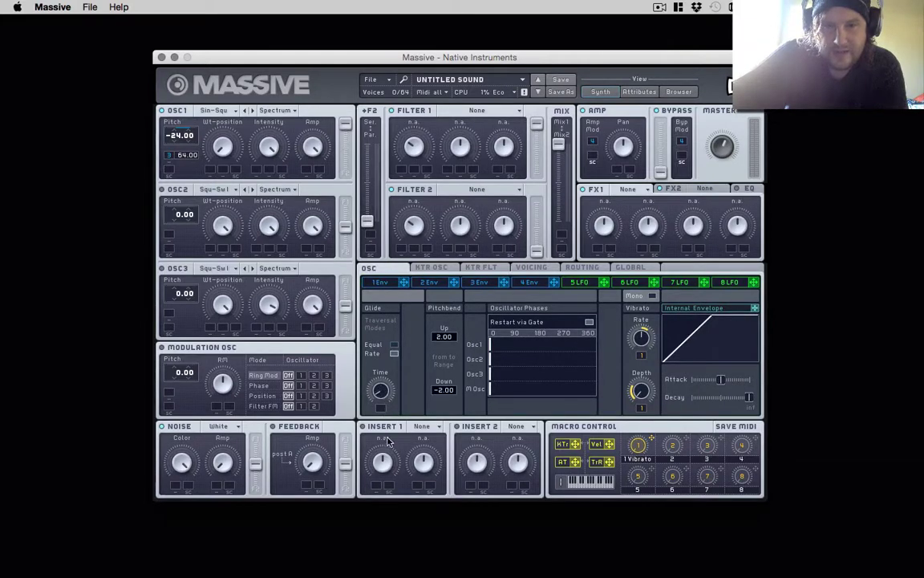
Lengthen envelope 4's release further, to roughly three quarters of its range
click(532, 283)
drag(738, 395, 726, 373)
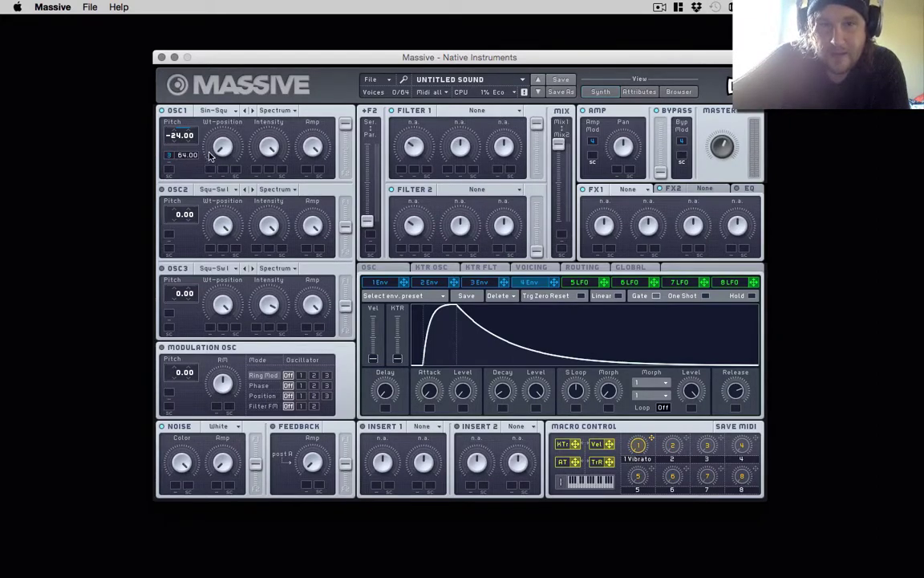
Set filter 1 to Lowpass 4 and reduce its resonance to a low setting
click(481, 110)
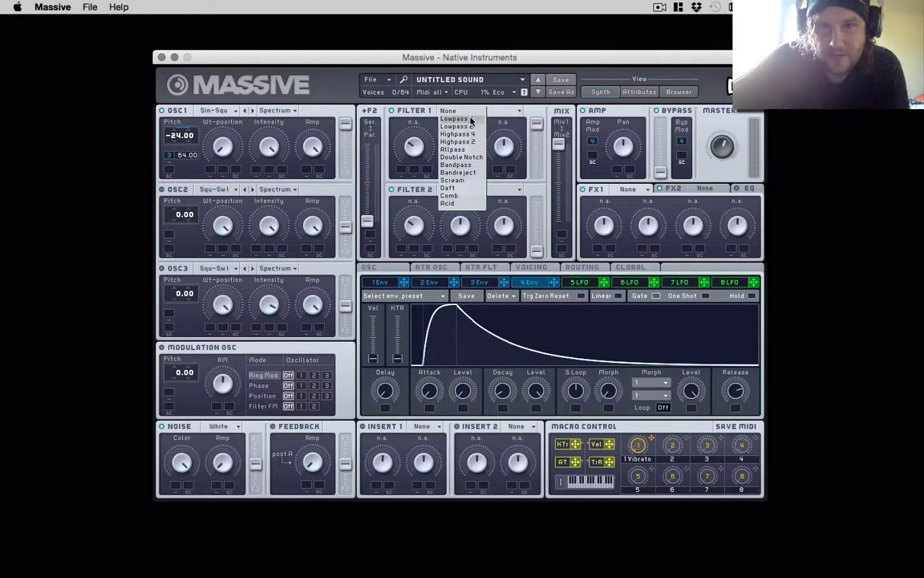
click(471, 119)
drag(503, 146, 504, 188)
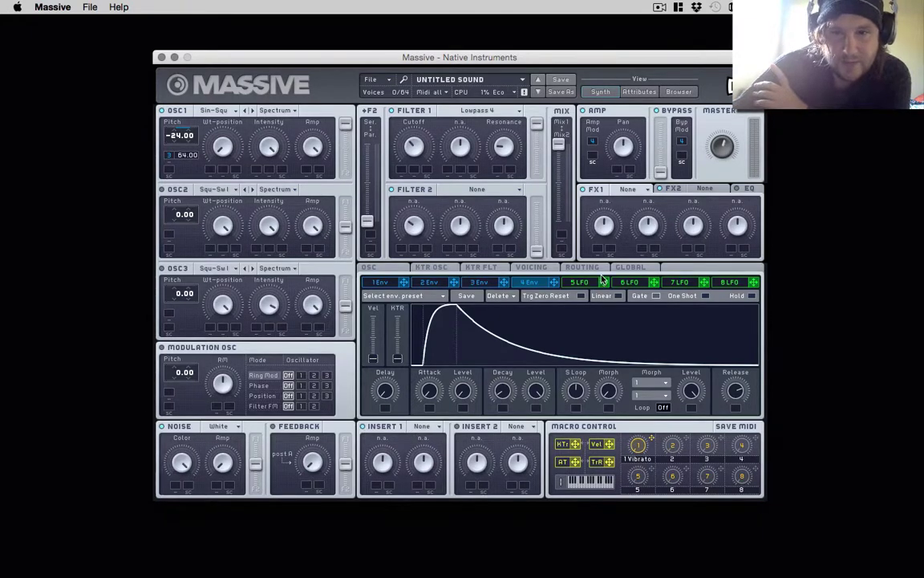
Route insert 1 ahead of filter 1 and load the Sine Shaper into it
click(581, 268)
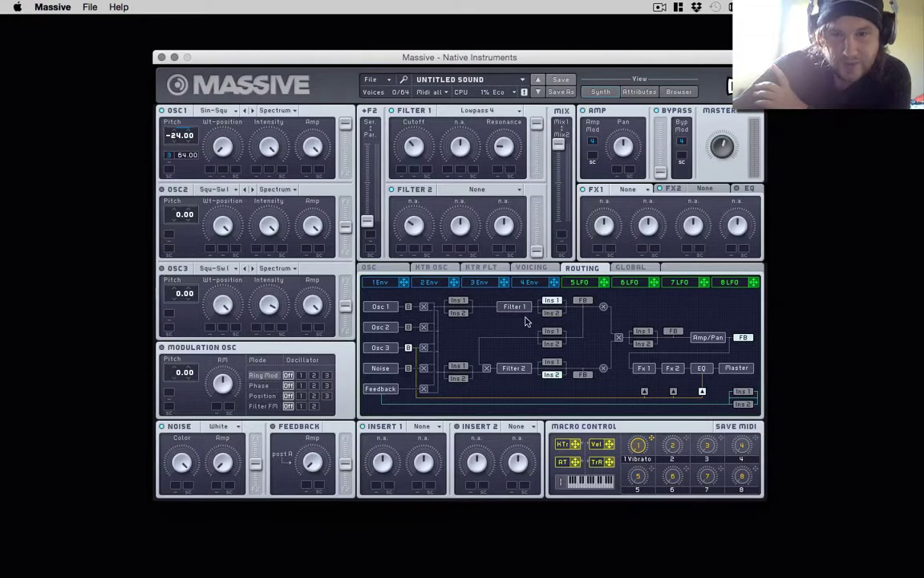
click(422, 430)
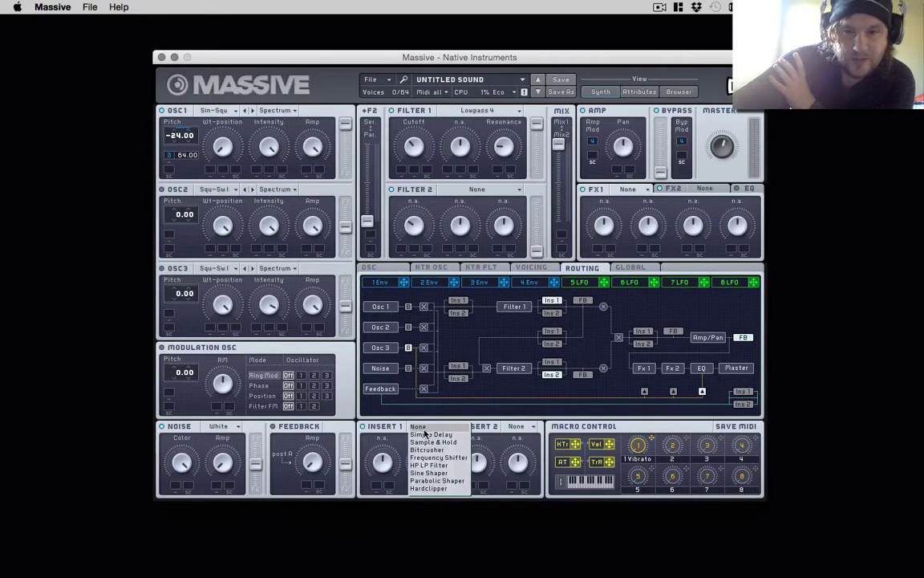
click(422, 428)
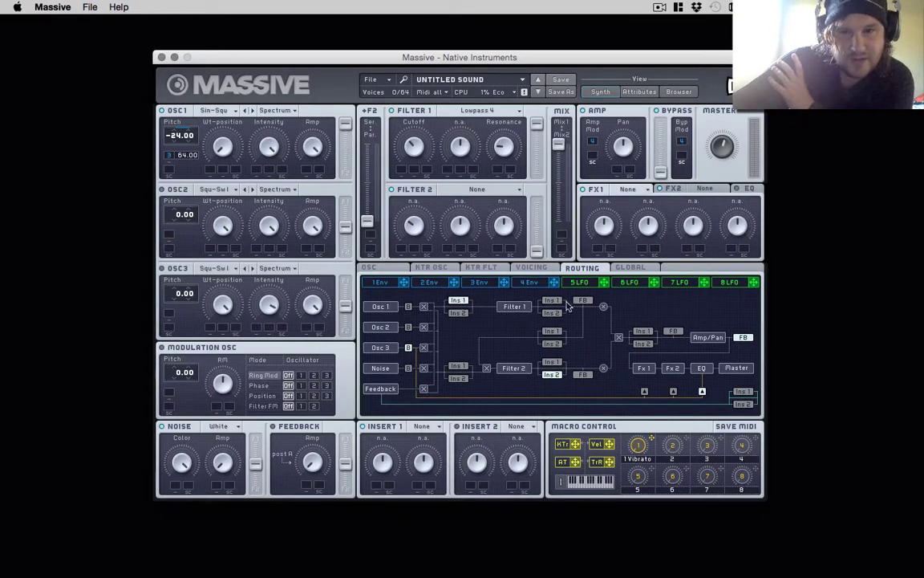
click(420, 429)
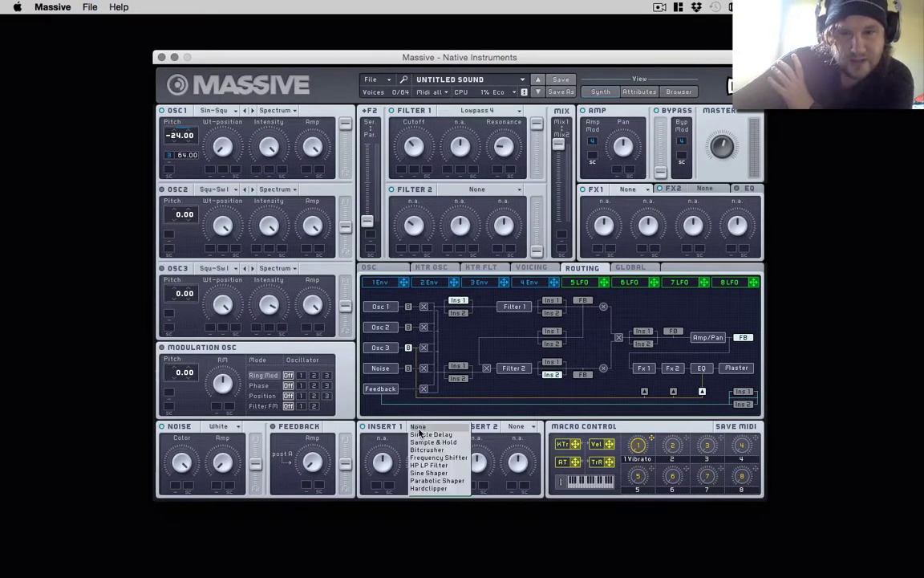
click(440, 474)
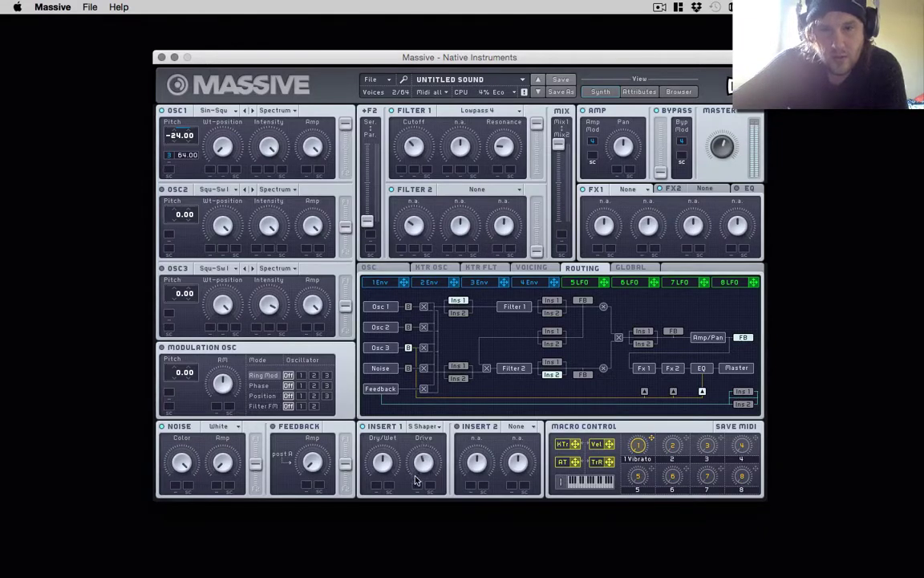
Compare insert 1 before and after filter 1, leave it routed after the filter, and switch on feedback at a moderate level
click(551, 301)
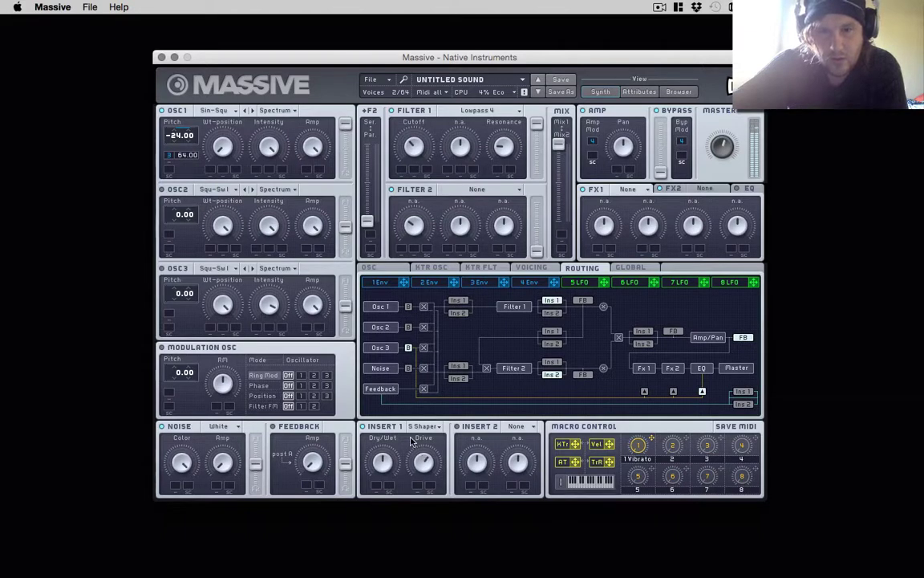
click(459, 301)
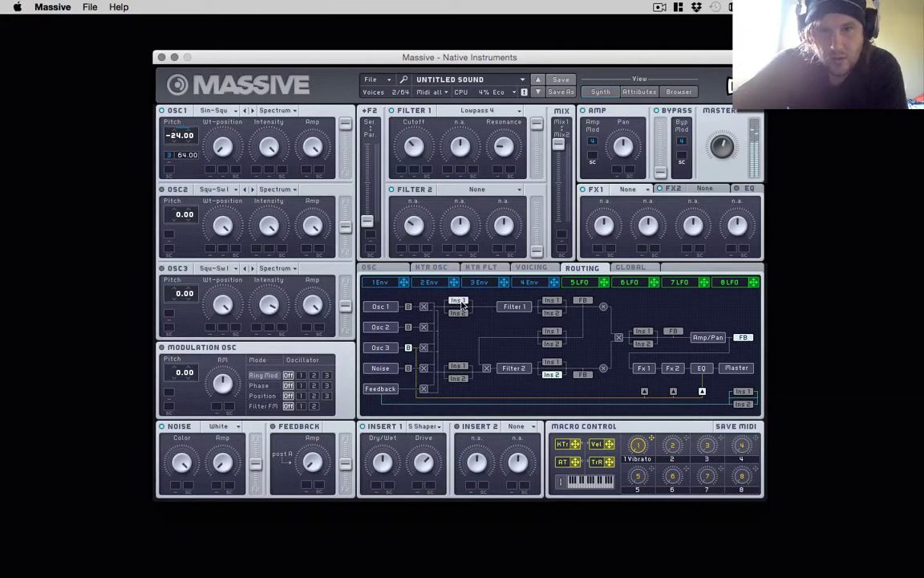
click(559, 305)
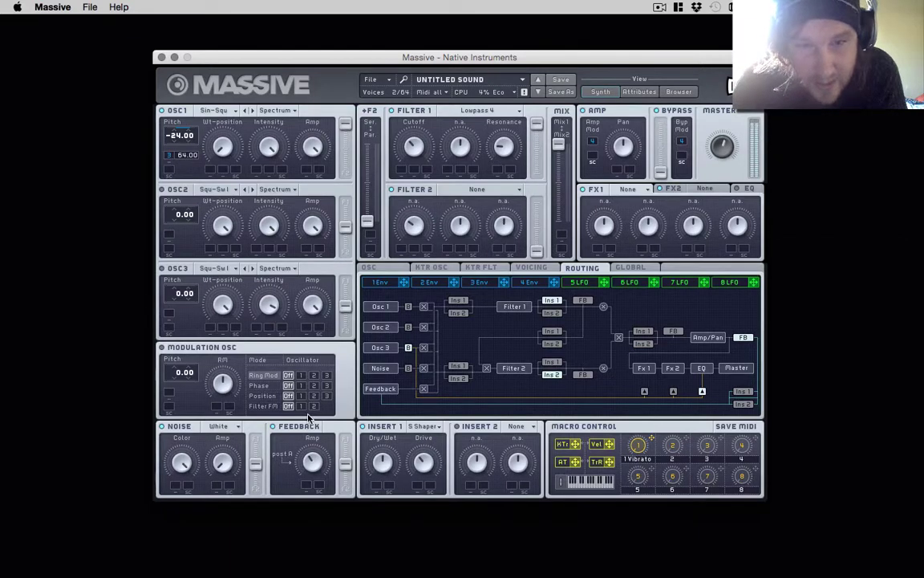
Load the Classic Tube effect into FX1 with its drive below the midpoint
click(642, 191)
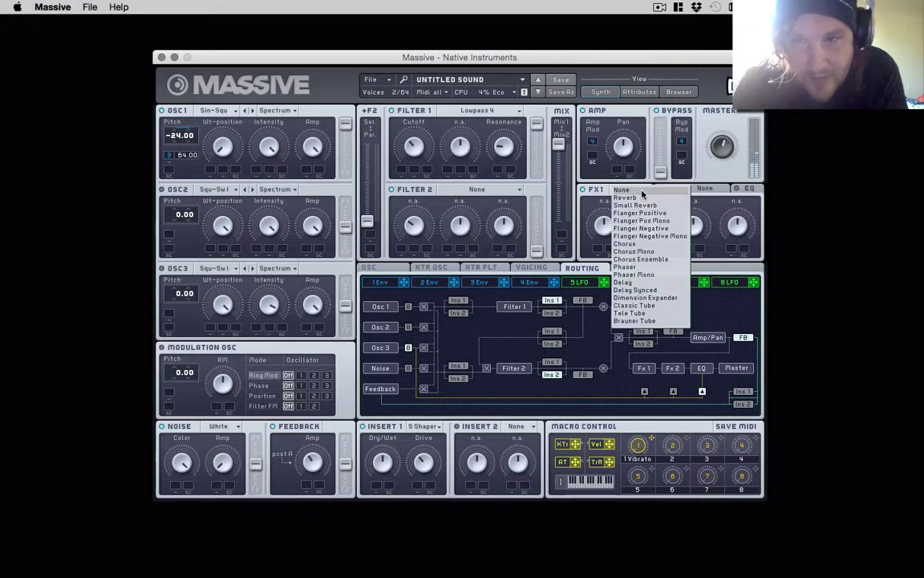
click(633, 305)
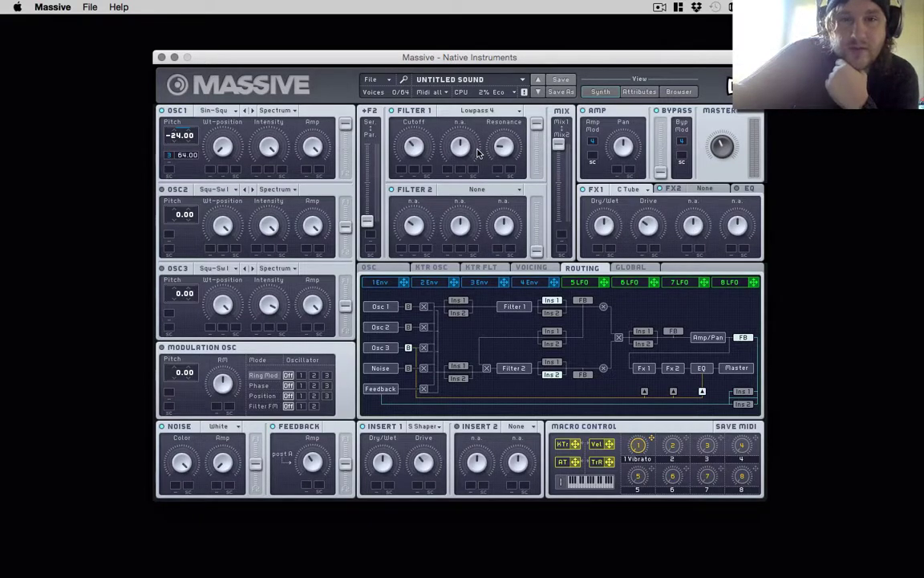
Try the Scream type on filter 1 with the scream amount above the midpoint and resonance near the midpoint
click(433, 110)
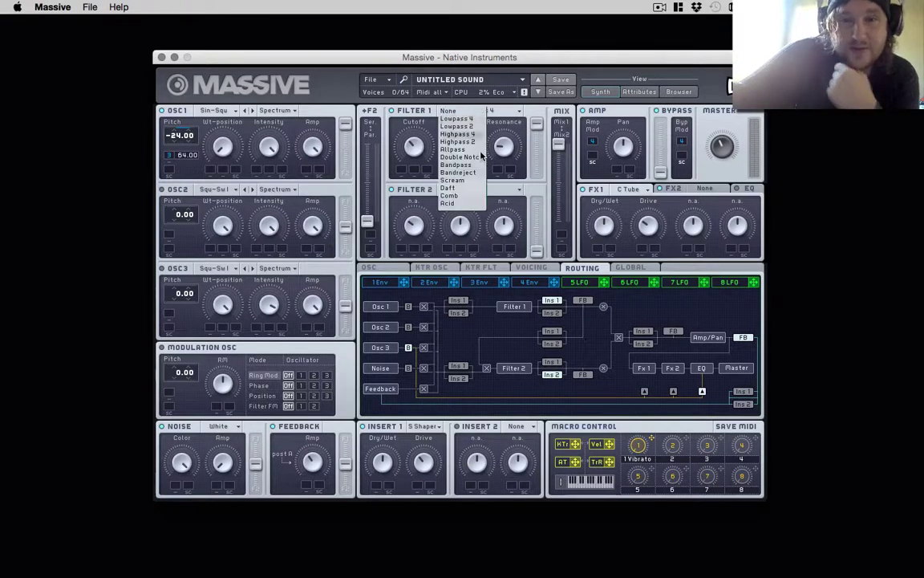
click(461, 181)
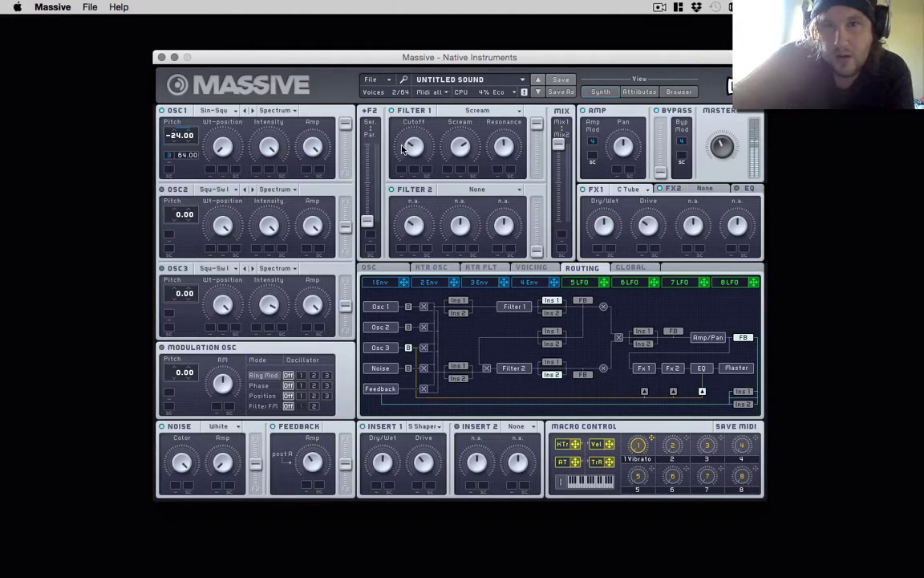
Shorten envelope 4's release and lower envelope 3's attack level to about half
click(527, 282)
drag(737, 393, 722, 450)
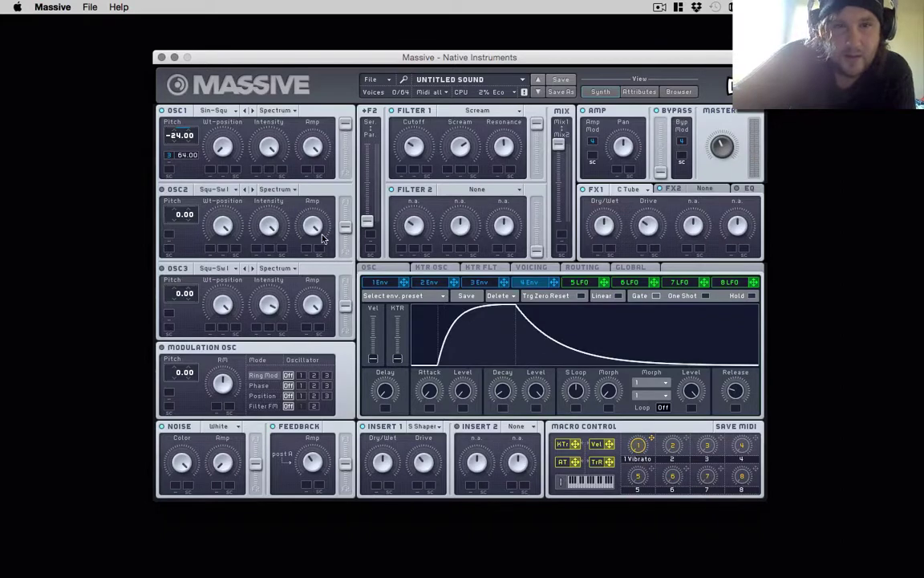
click(479, 281)
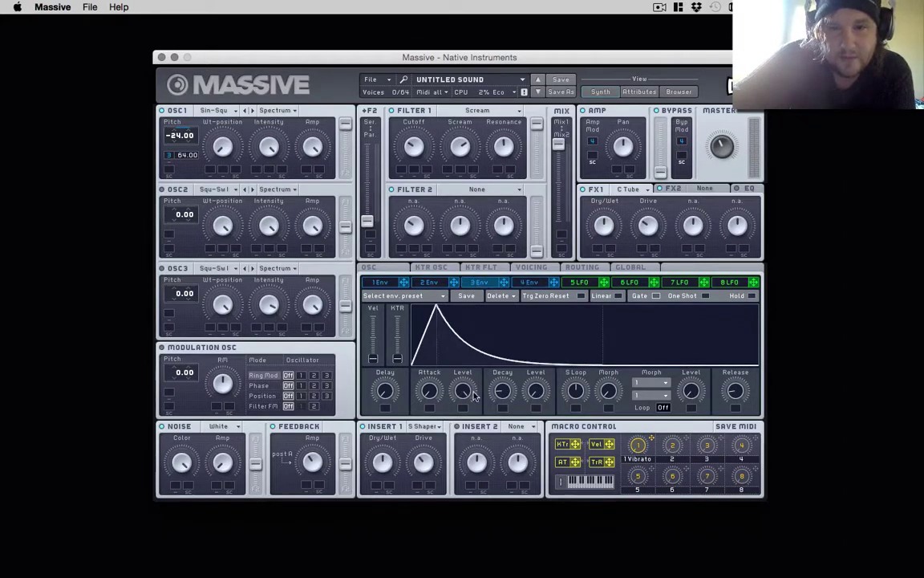
drag(465, 393, 462, 437)
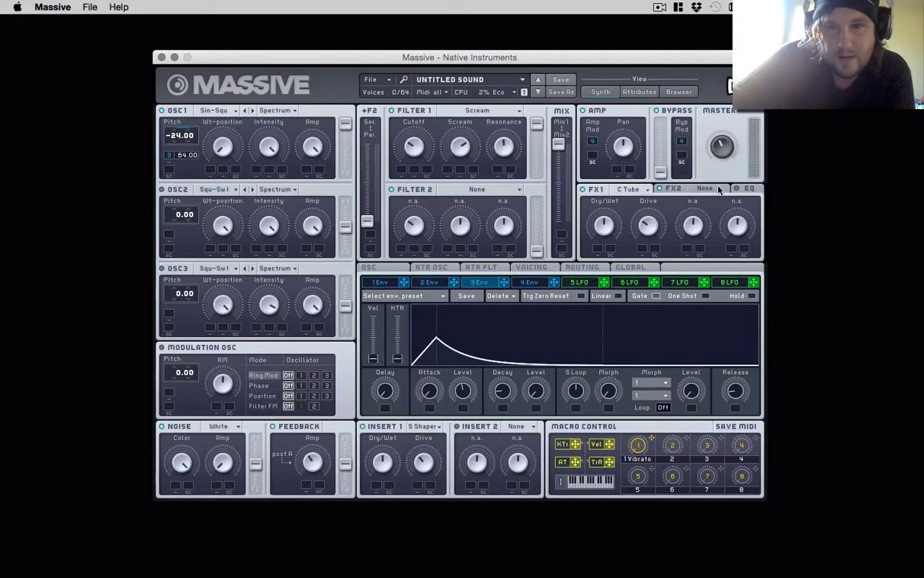
Load Chorus Ensemble into FX2 with a low wet mix, and raise envelope 3's attack level to maximum
click(721, 187)
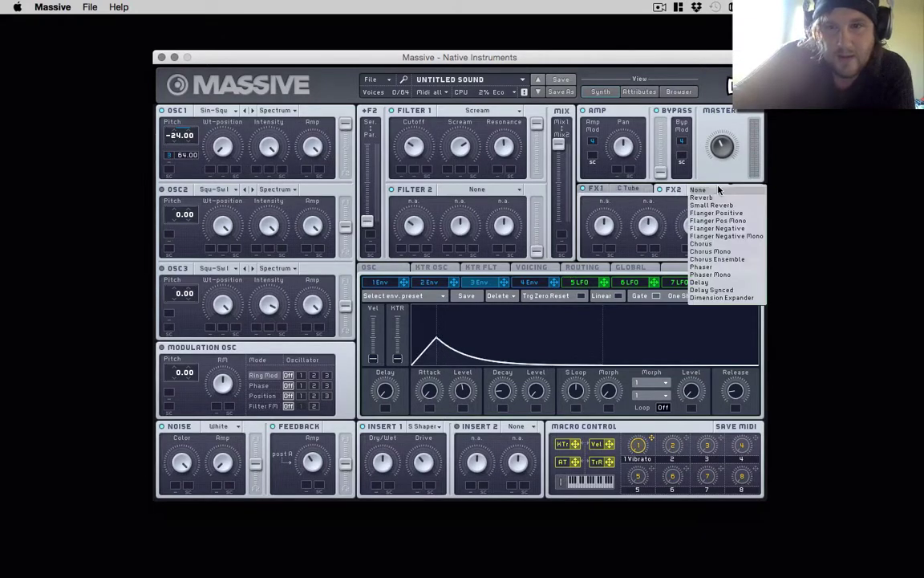
click(734, 259)
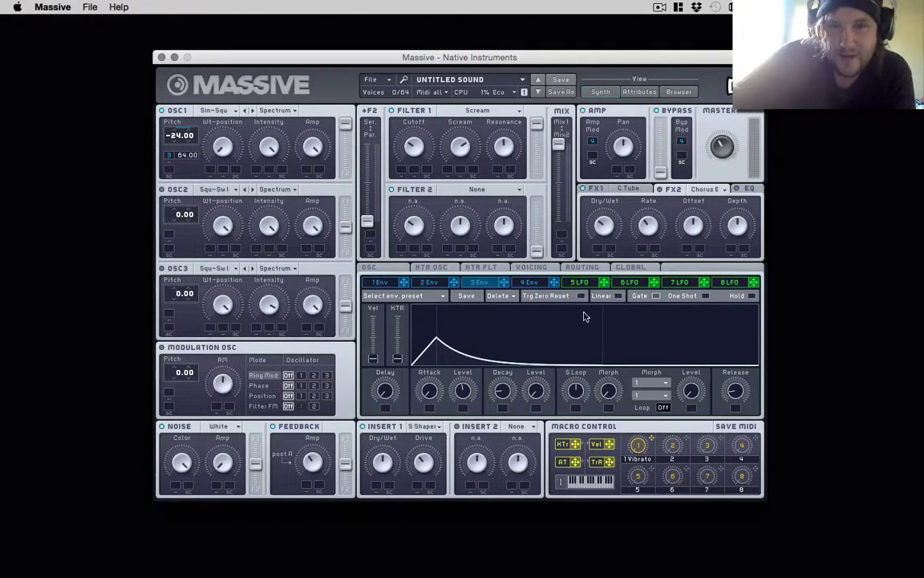
drag(474, 384, 490, 312)
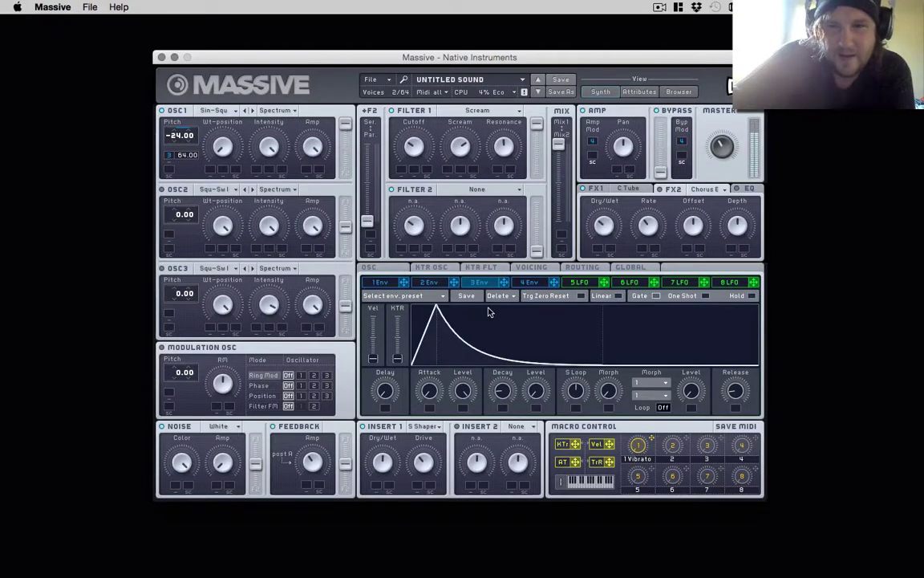
Set filter 1 to Lowpass 4 with low resonance, and give envelope 4 a long release and a slightly shorter decay
click(536, 285)
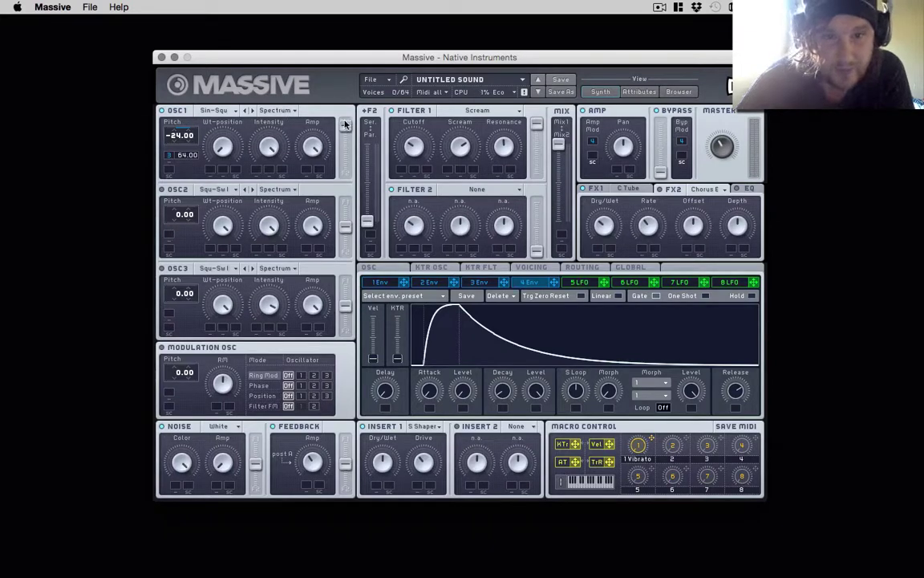
click(473, 110)
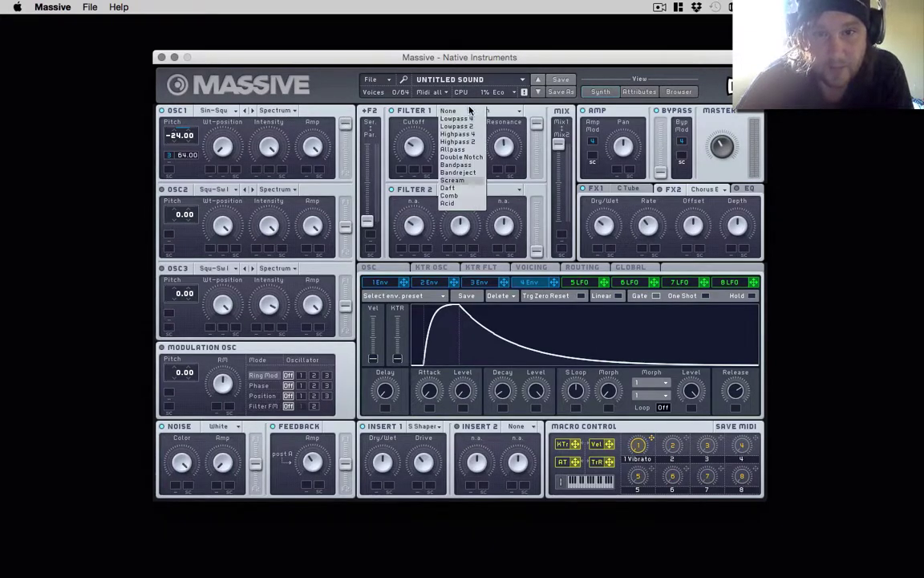
click(464, 123)
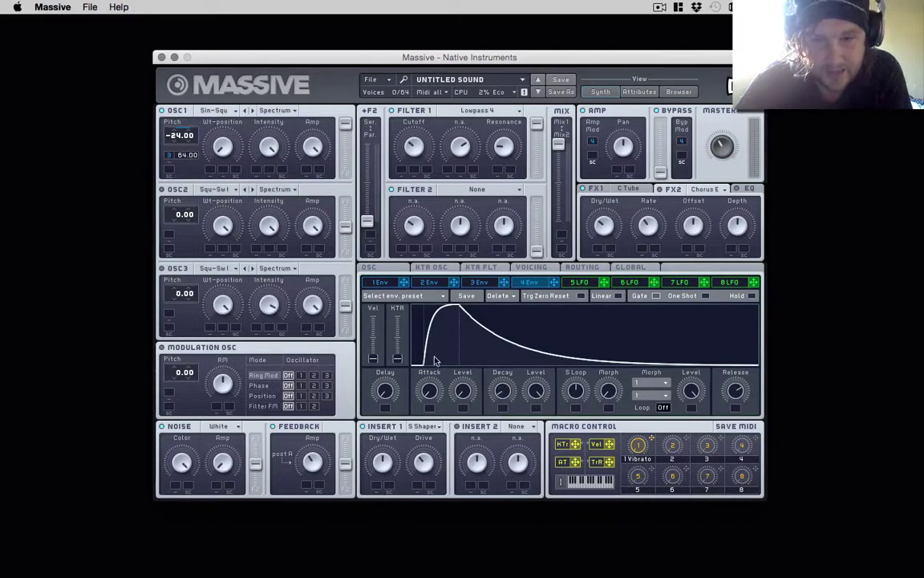
drag(503, 389, 505, 394)
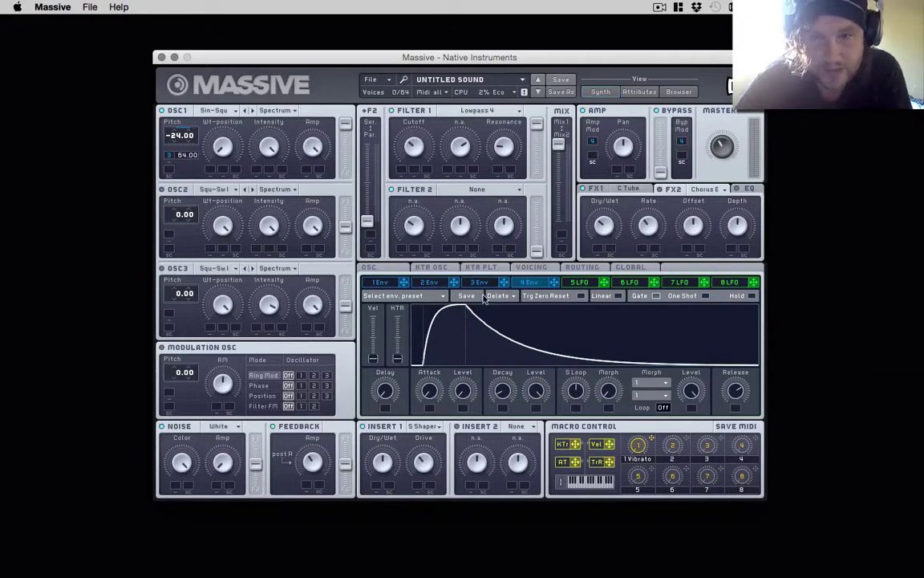
click(526, 268)
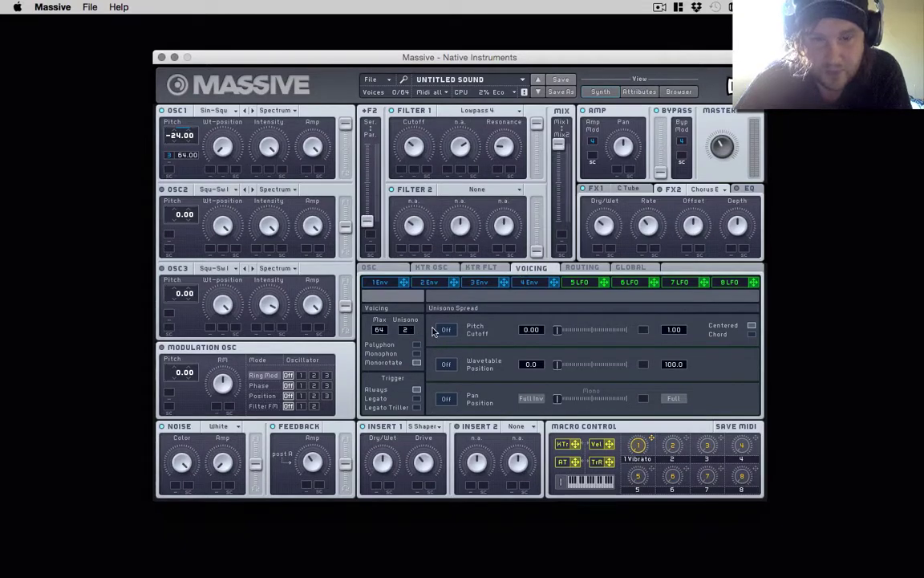
click(371, 267)
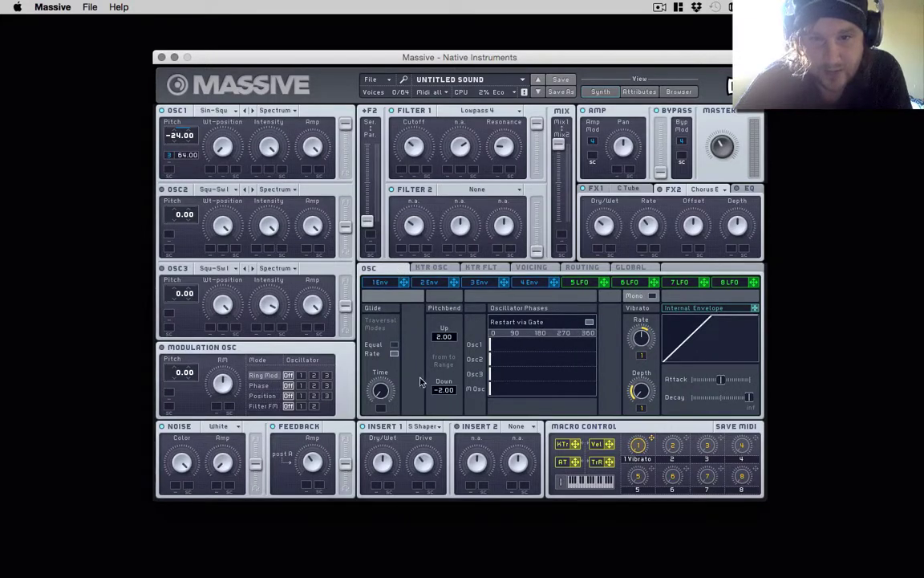
click(479, 284)
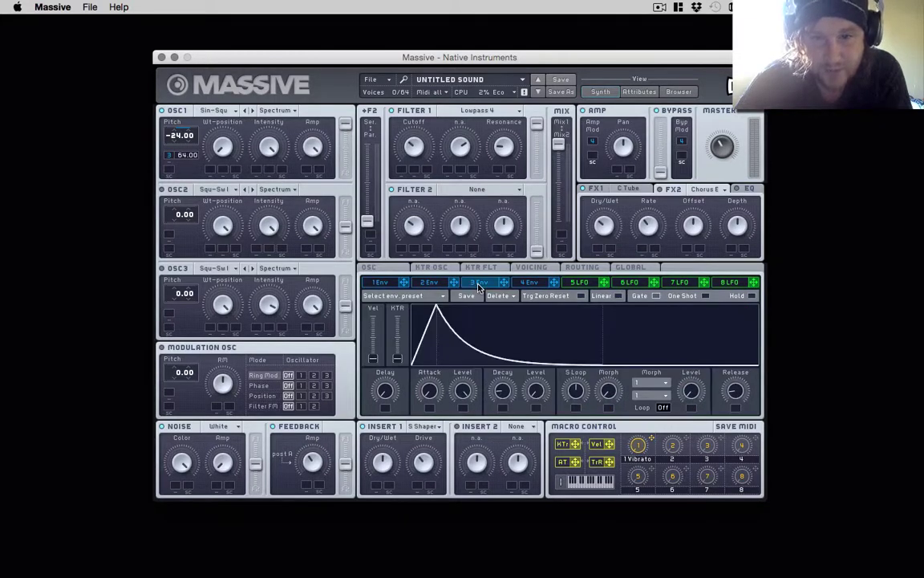